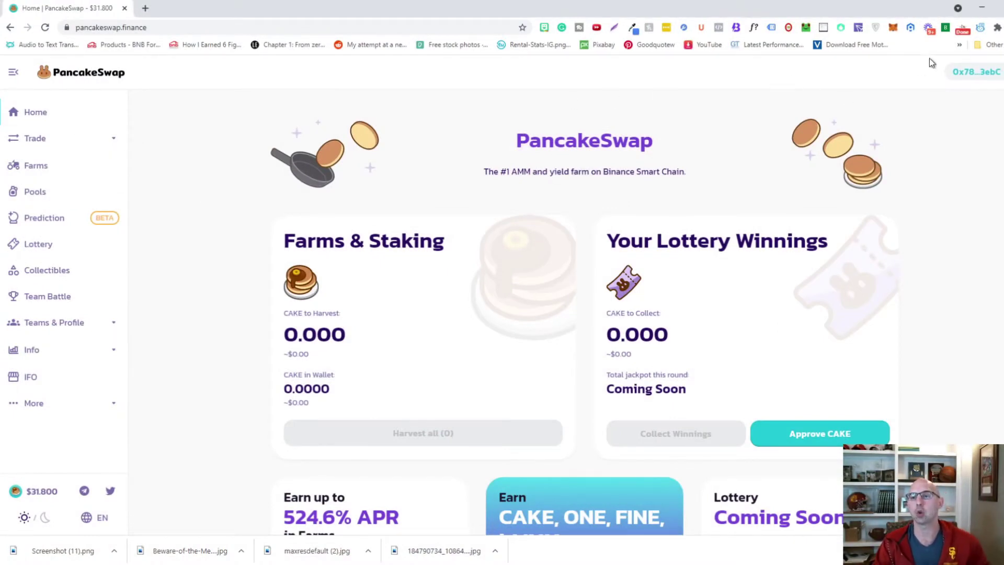
left_click(965, 73)
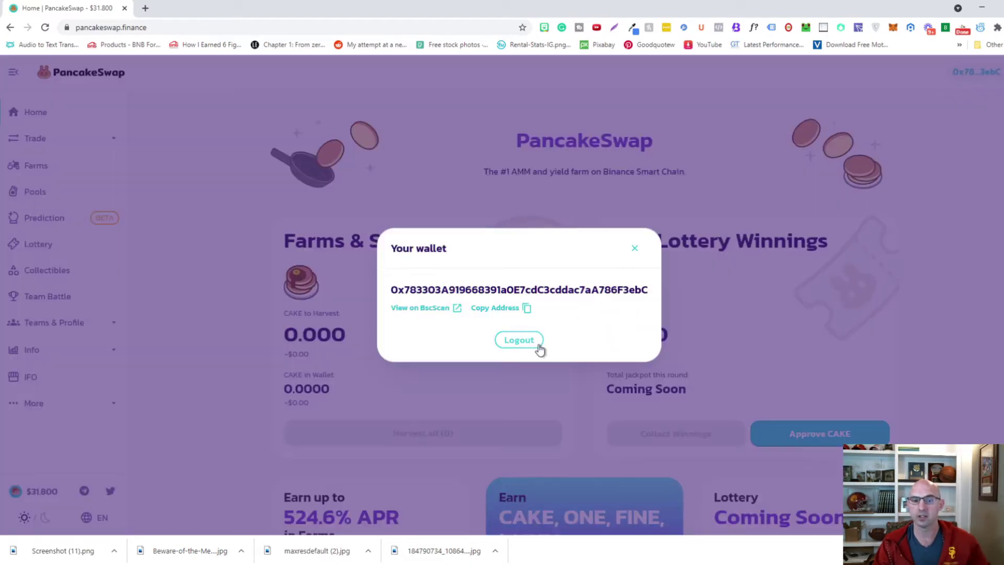
left_click(520, 340)
left_click(966, 71)
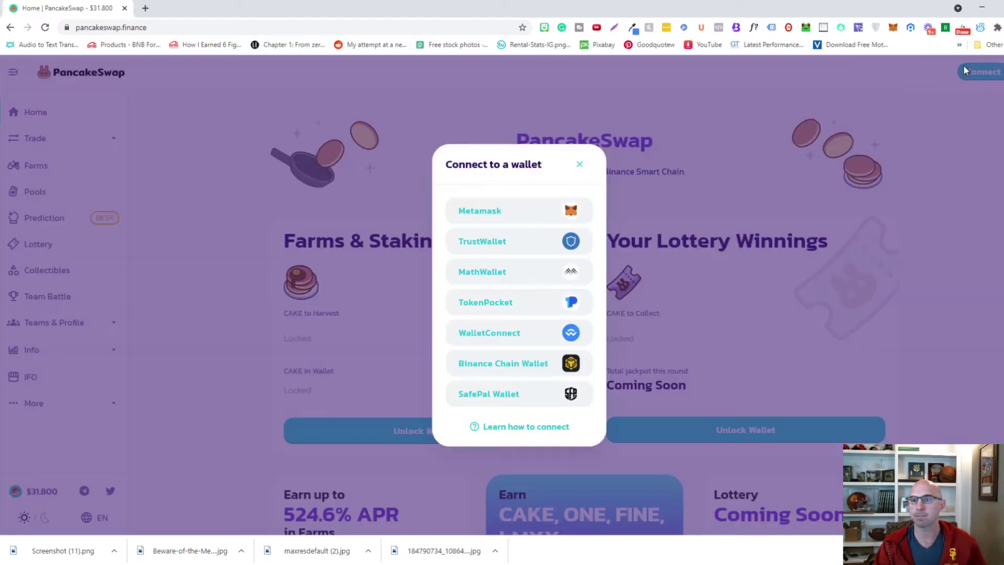
left_click(498, 216)
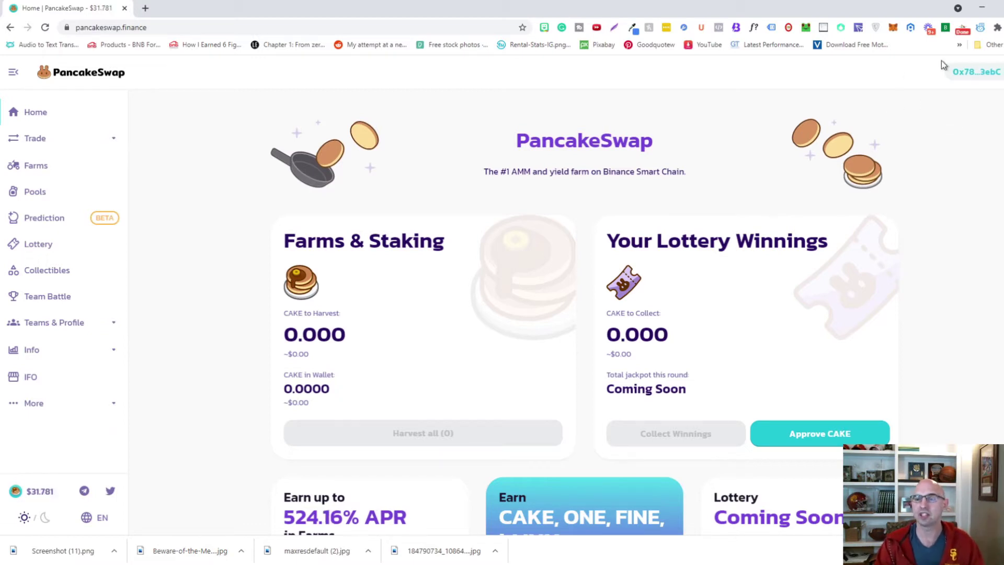
left_click(978, 74)
left_click(637, 247)
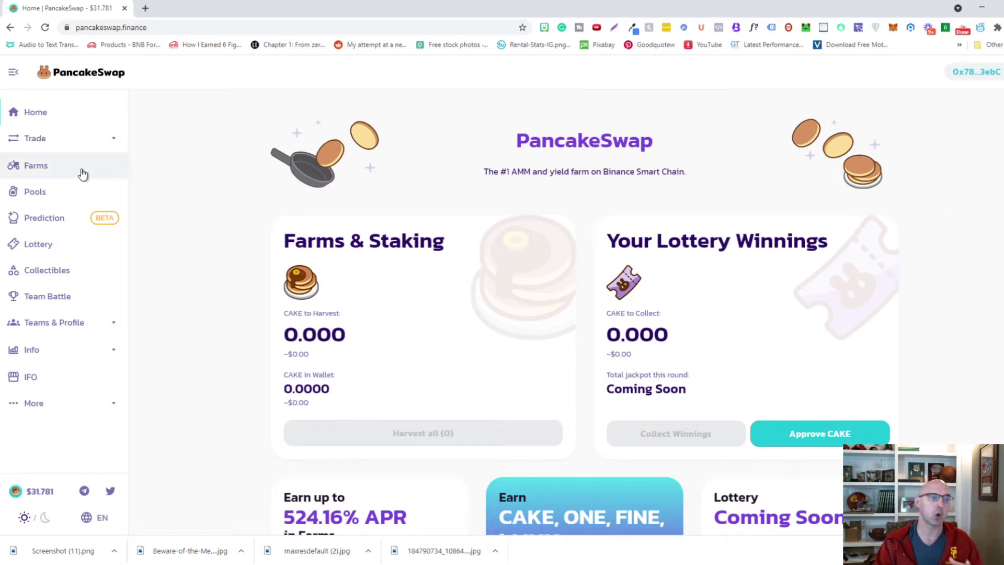
Go to Syrup Pools and highlight the Auto CAKE pool's 137.52% APY.
left_click(61, 189)
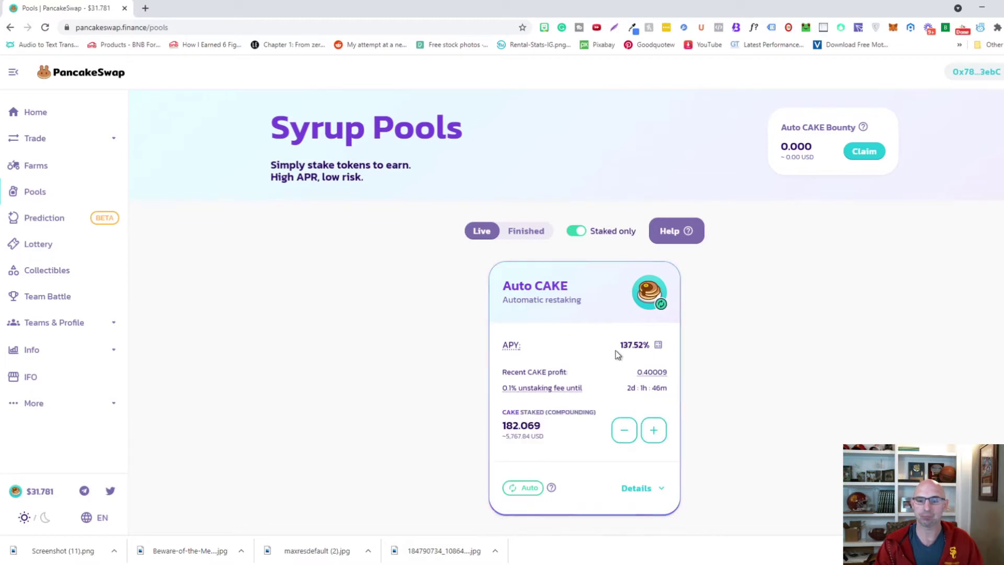
left_click_drag(650, 347, 622, 351)
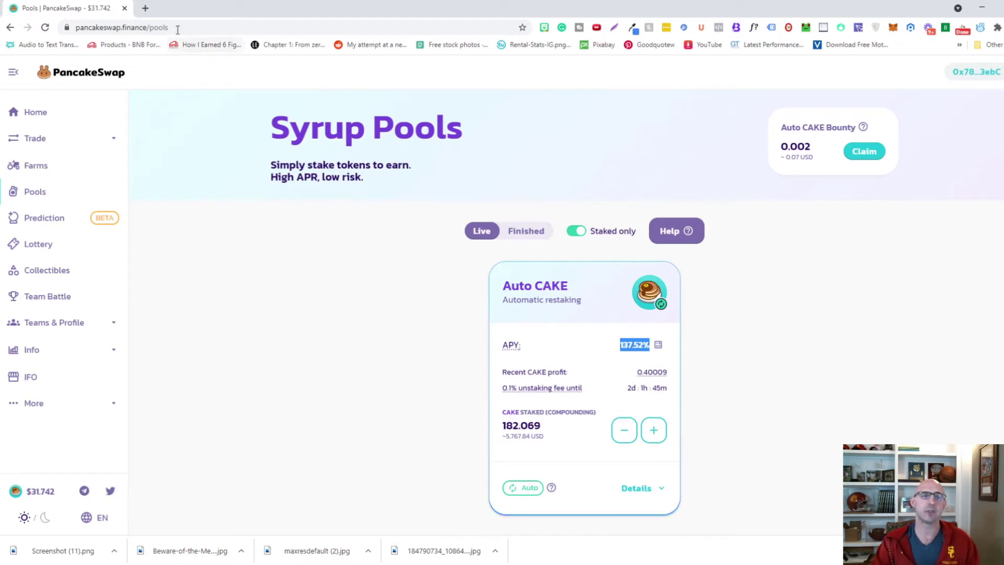
Google '30 * 30' in a new tab to get 900, then go back to the Pools tab.
left_click(145, 9)
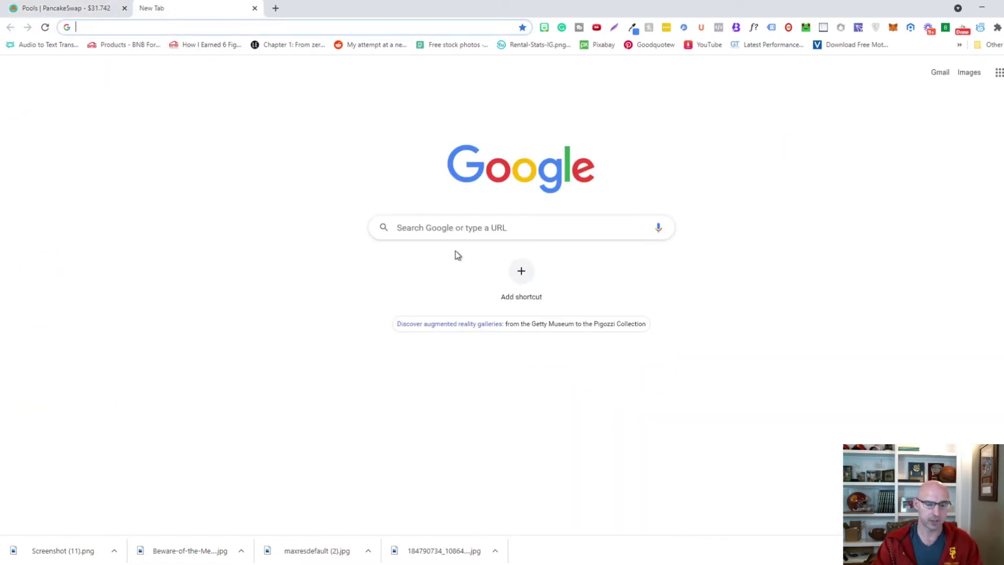
left_click(435, 231)
type("30 * 30")
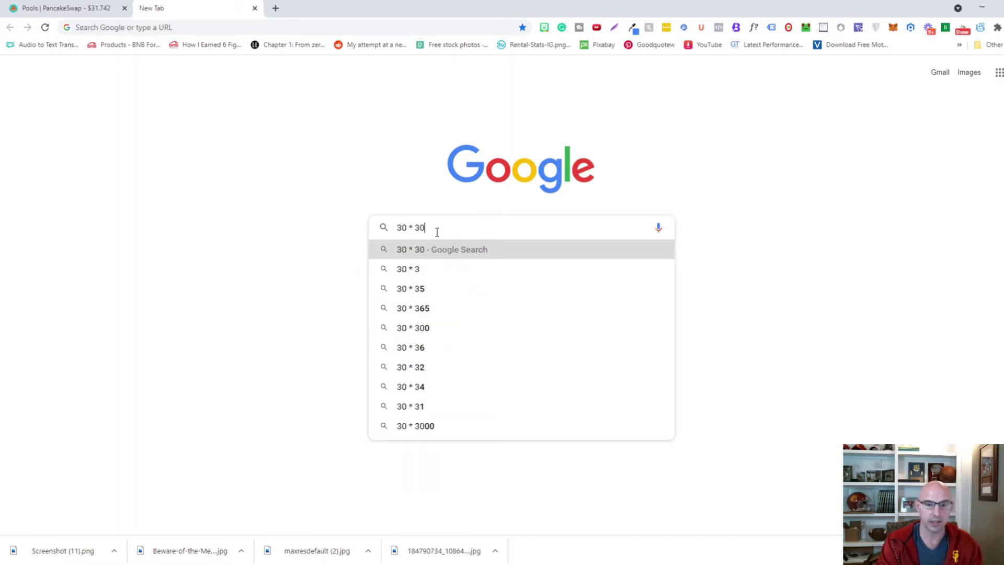
key("Return")
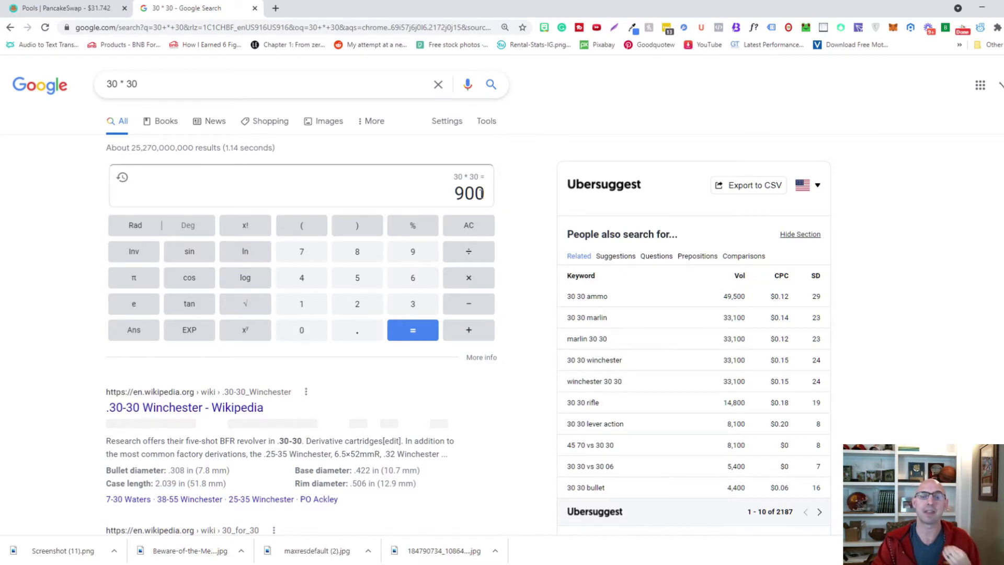
left_click(58, 7)
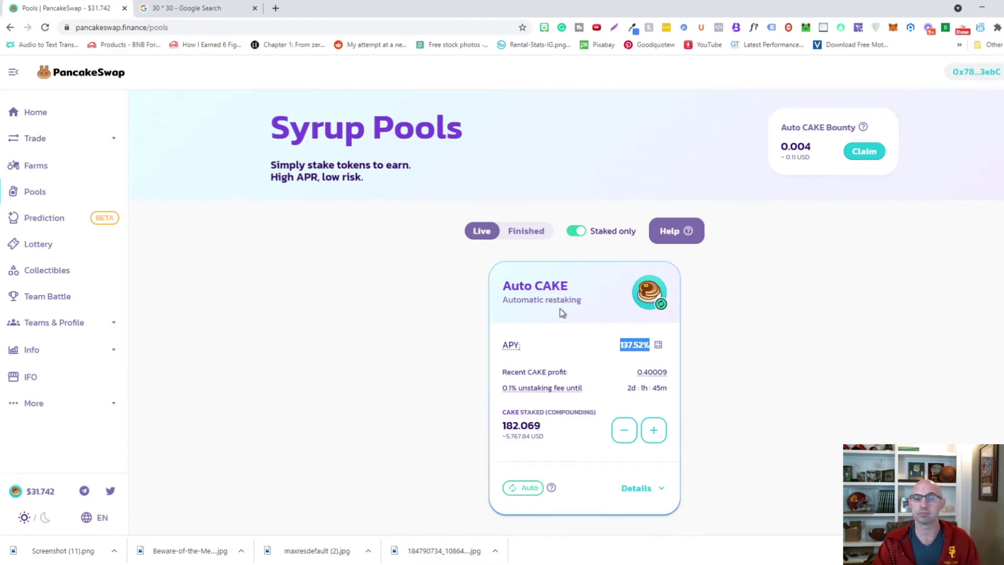
Turn off Staked only, browse the Manual CAKE, ONE, FINE and bMXX pools, and enable Manual CAKE.
left_click(579, 237)
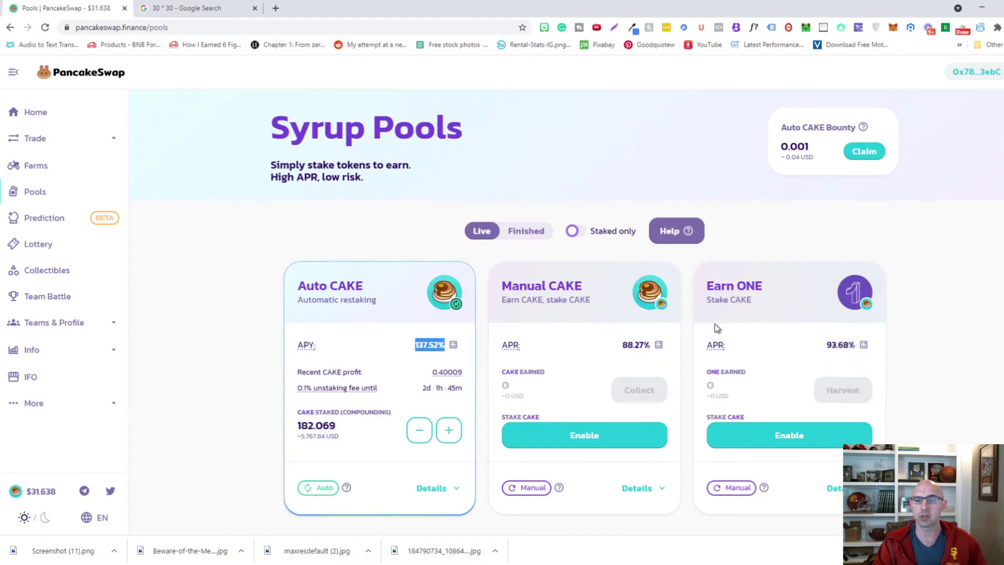
scroll(717, 328, "down", 5)
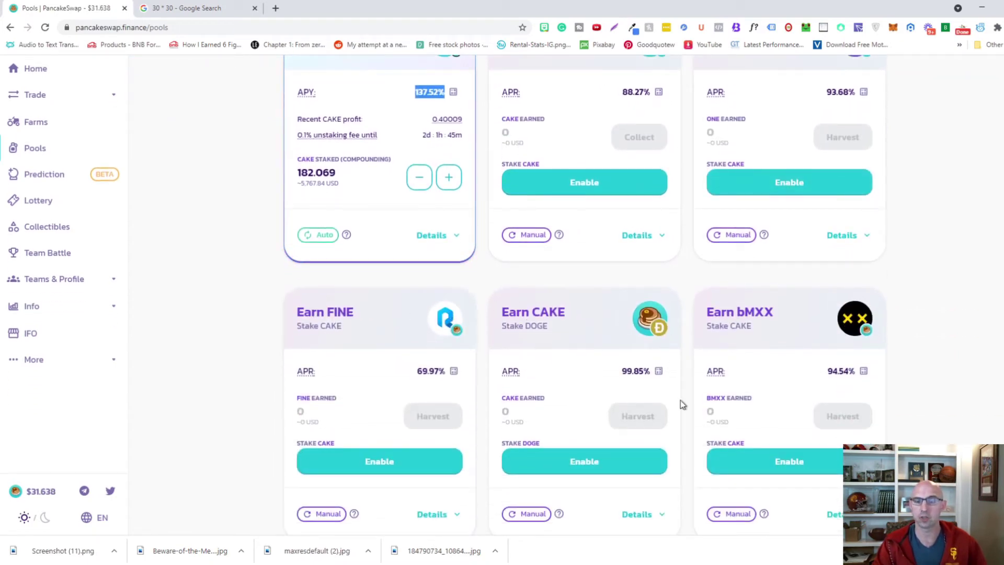
scroll(683, 404, "up", 3)
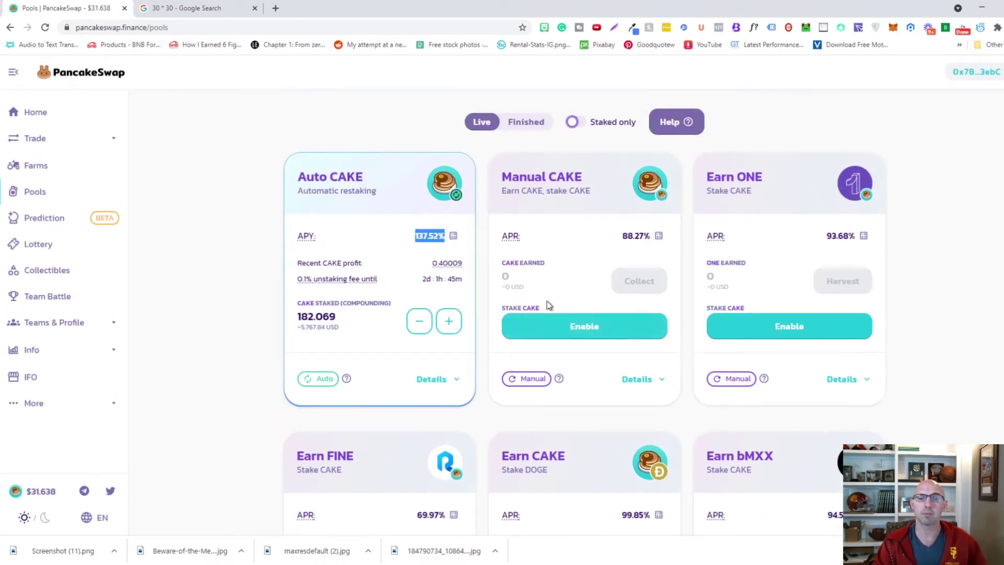
left_click(584, 326)
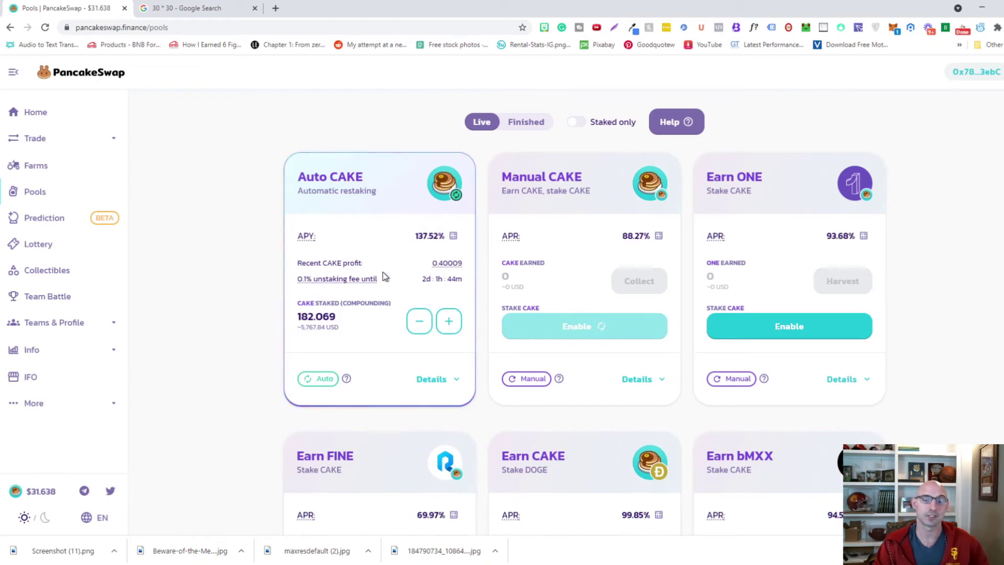
Try adding CAKE to Auto CAKE, note the insufficient balance warning, and choose Buy CAKE.
mouse_move(307, 285)
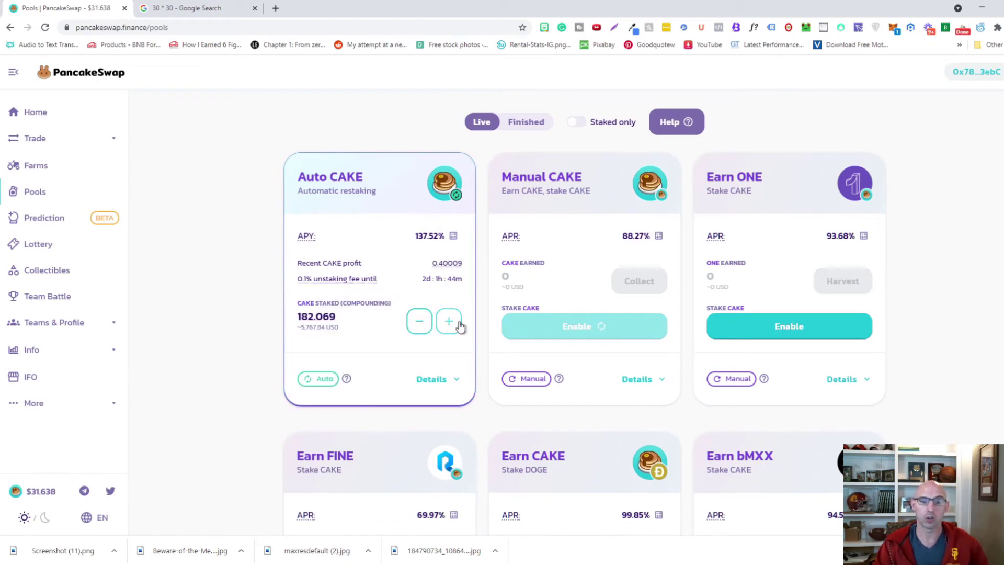
left_click(453, 323)
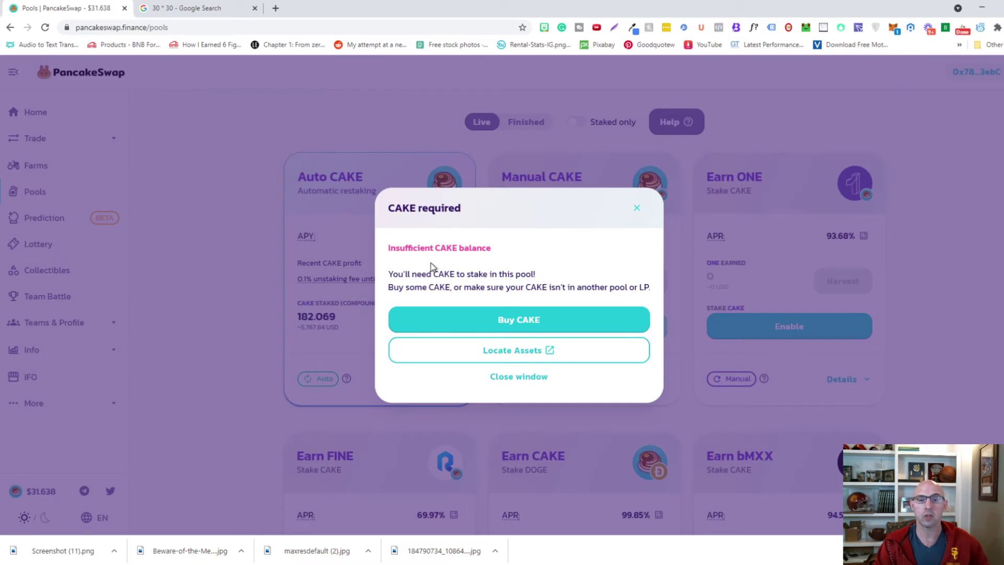
left_click_drag(402, 247, 437, 246)
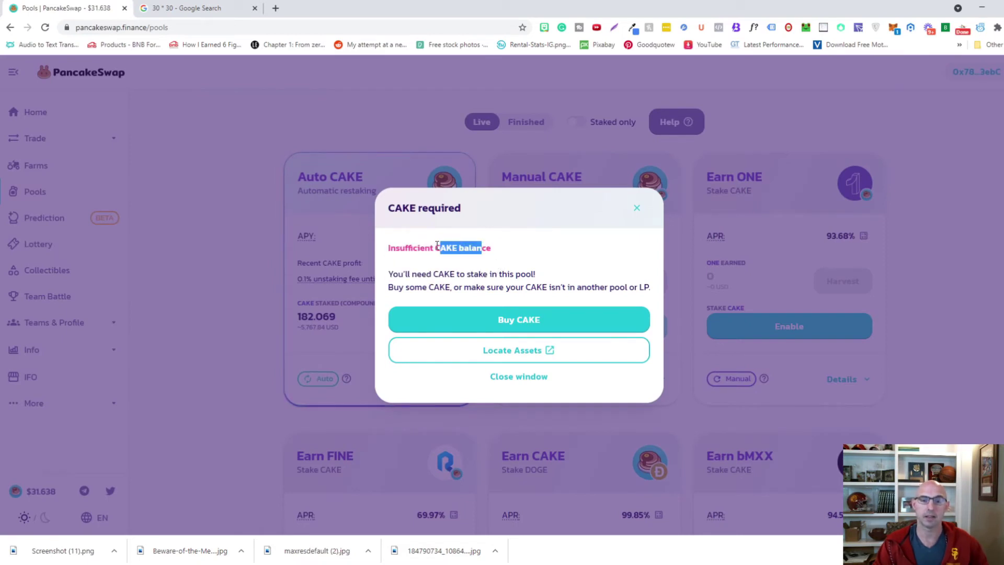
left_click(526, 321)
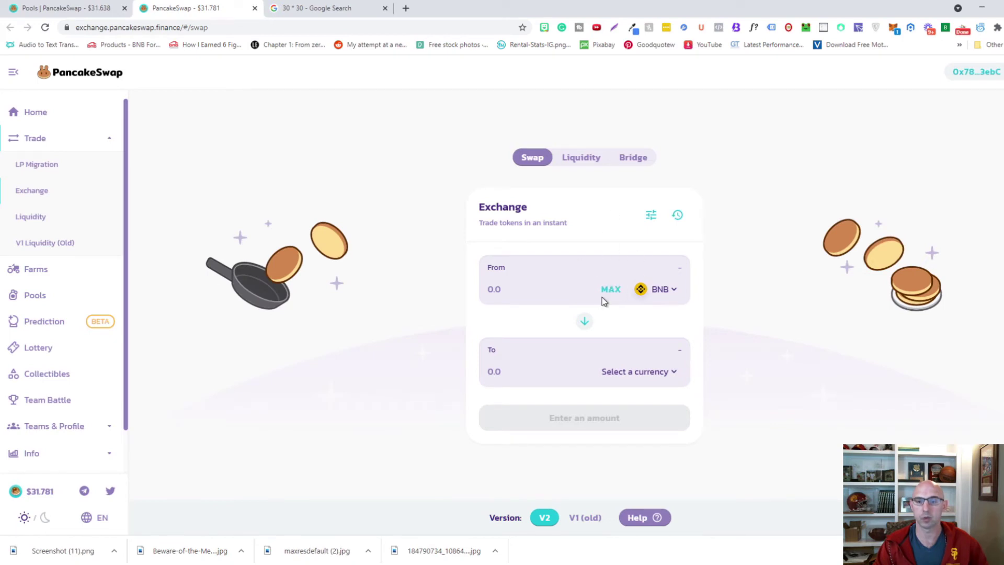
Set nearly the whole BNB balance as the From amount and CAKE as the To token.
left_click(607, 289)
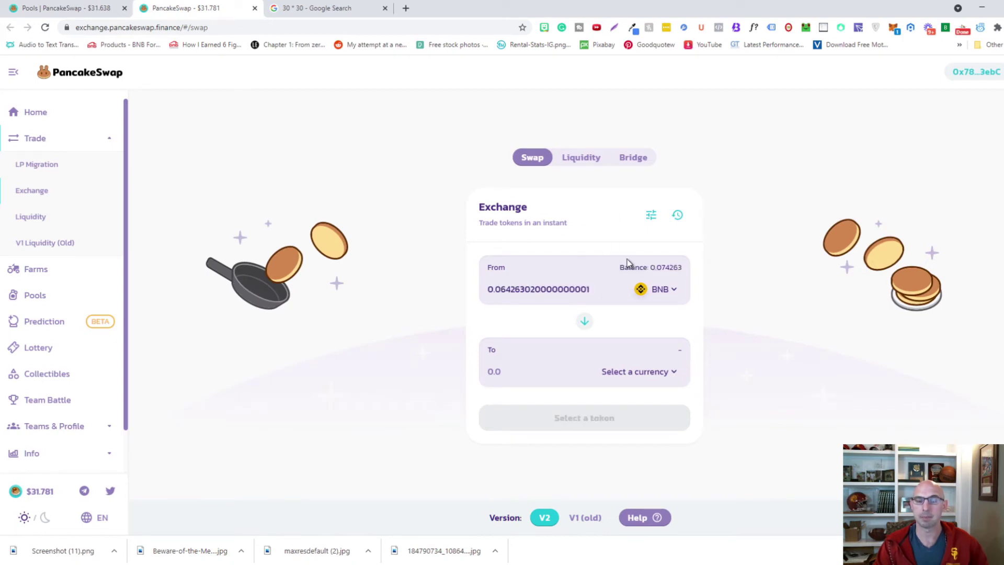
left_click(658, 366)
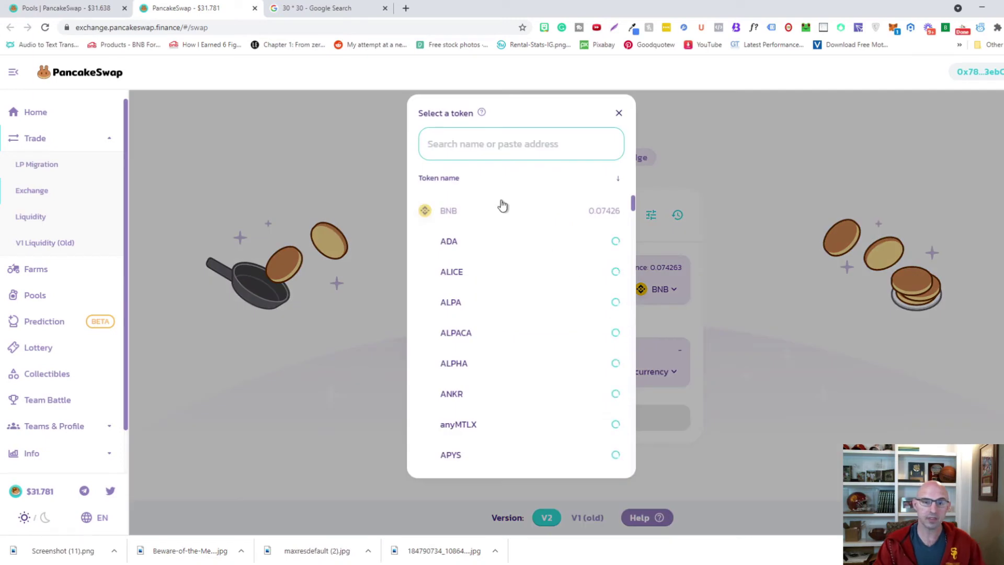
type("cake")
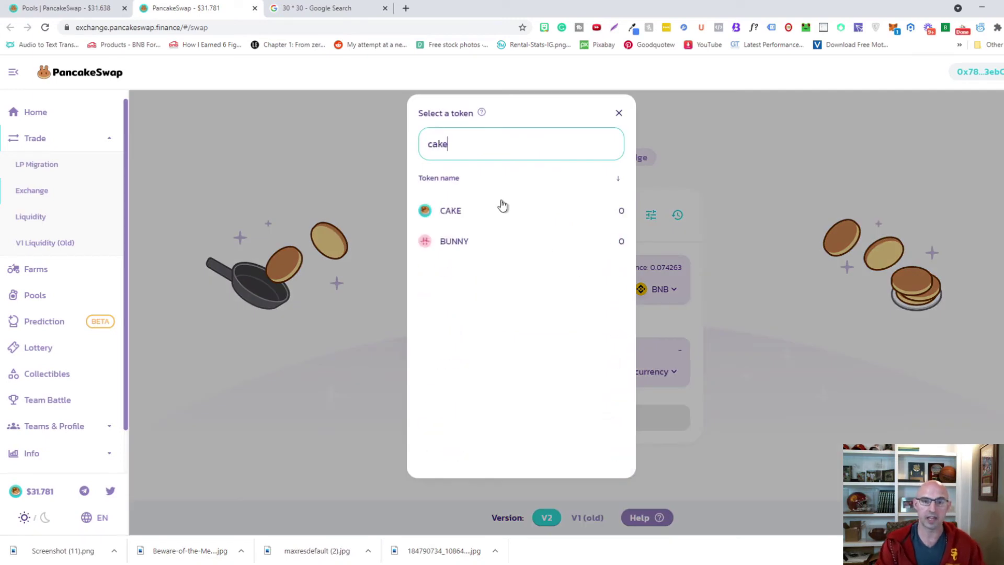
left_click(460, 212)
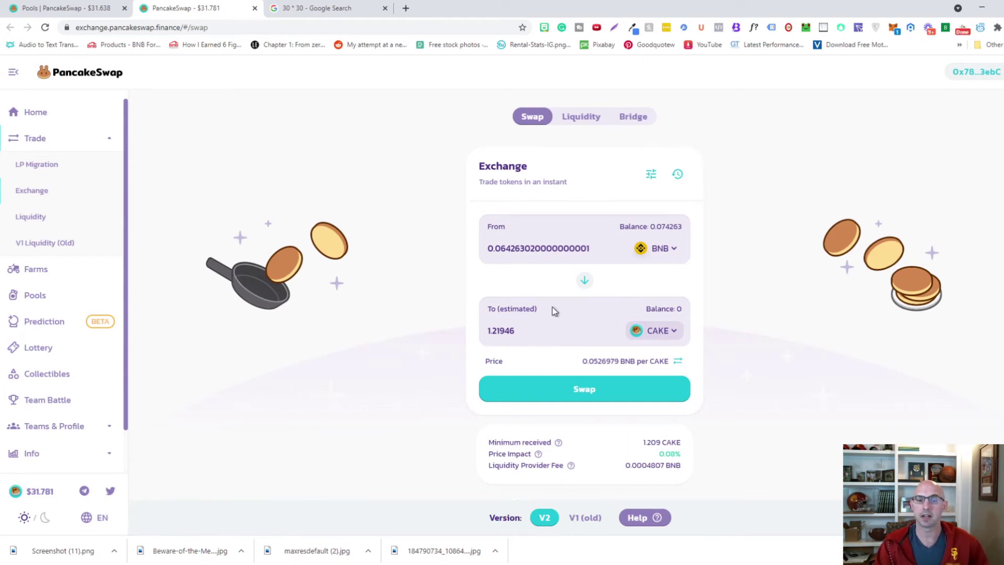
After the failed swap attempt, lower the From amount to 0.054263 BNB for about 1.02781 CAKE.
left_click(569, 396)
left_click(519, 393)
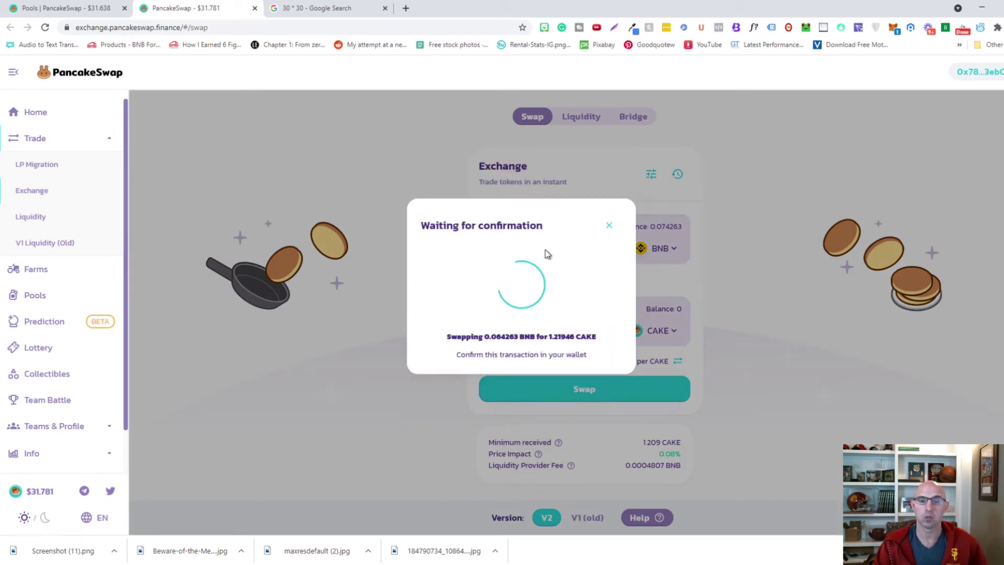
left_click(608, 202)
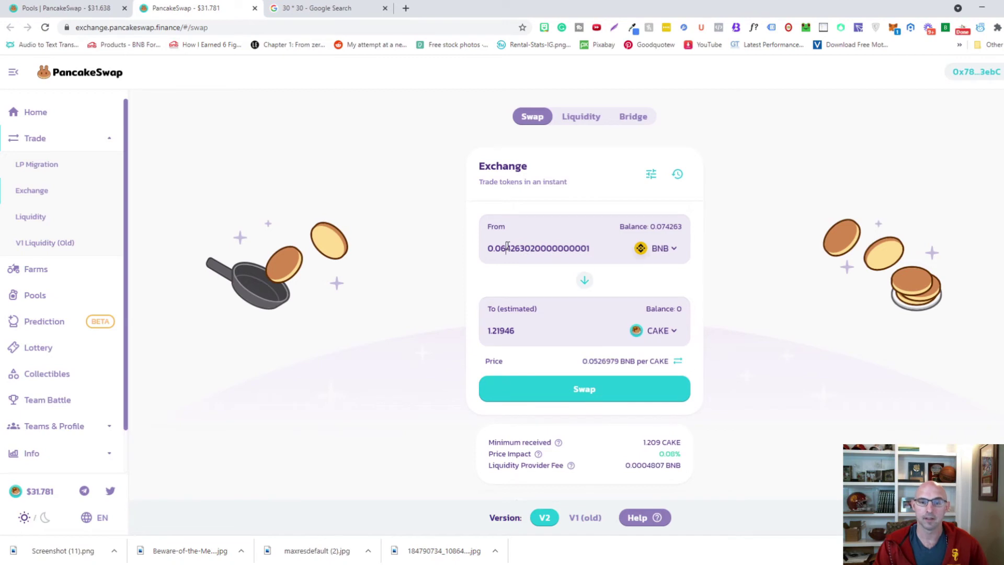
key("BackSpace")
type("4")
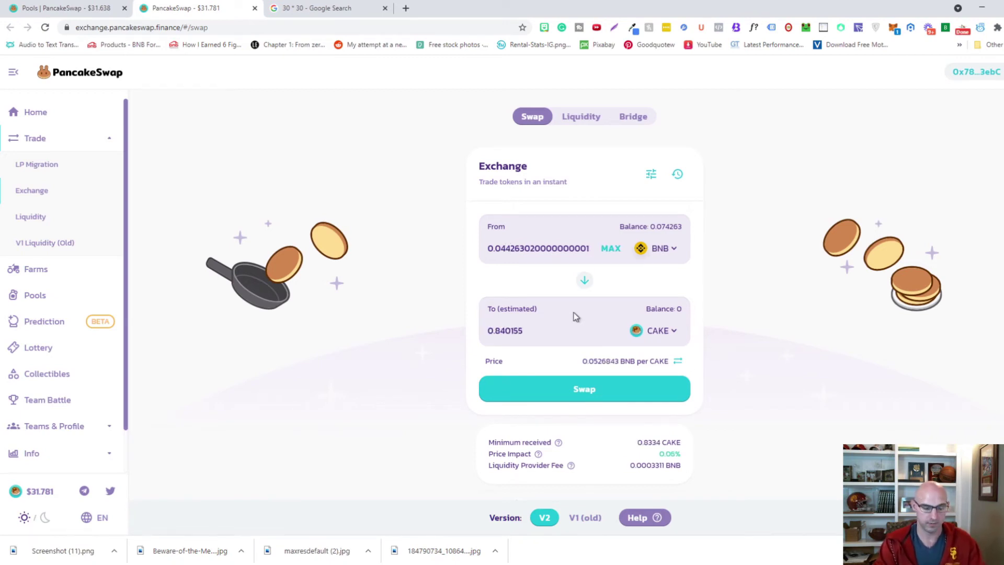
key("BackSpace")
type("5")
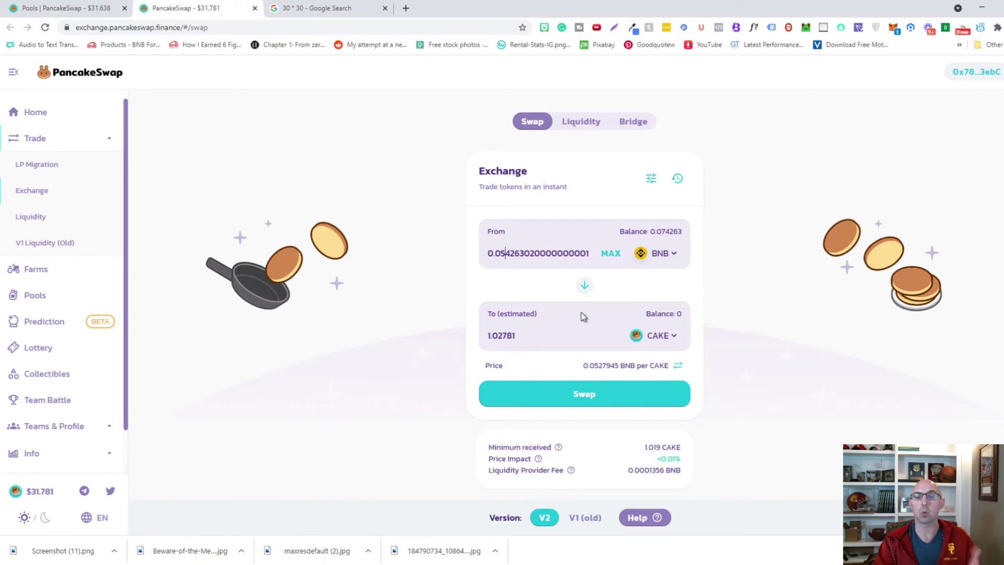
Confirm the 0.054263 BNB-for-CAKE swap in PancakeSwap and MetaMask, then view it on BscScan.
left_click(576, 408)
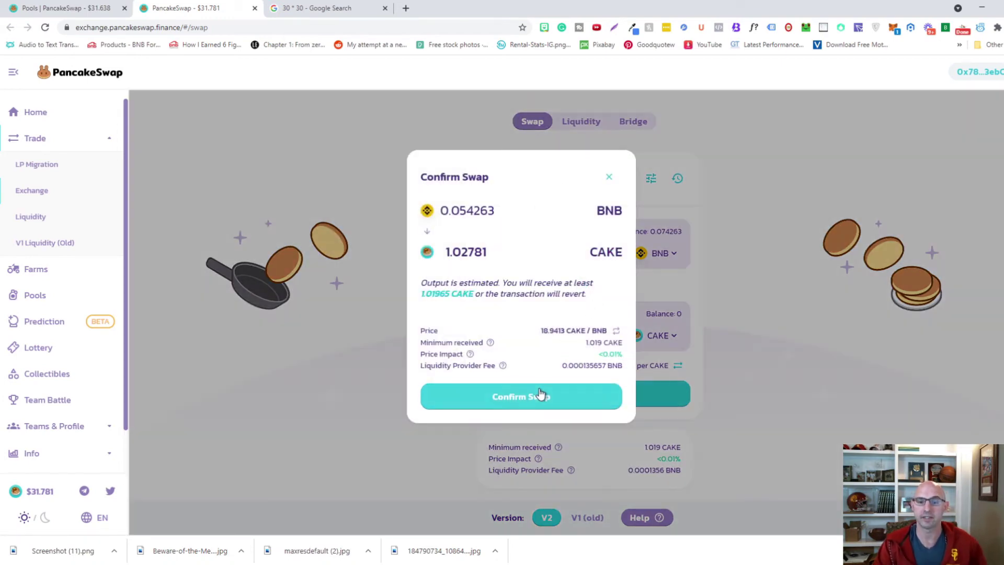
left_click(547, 396)
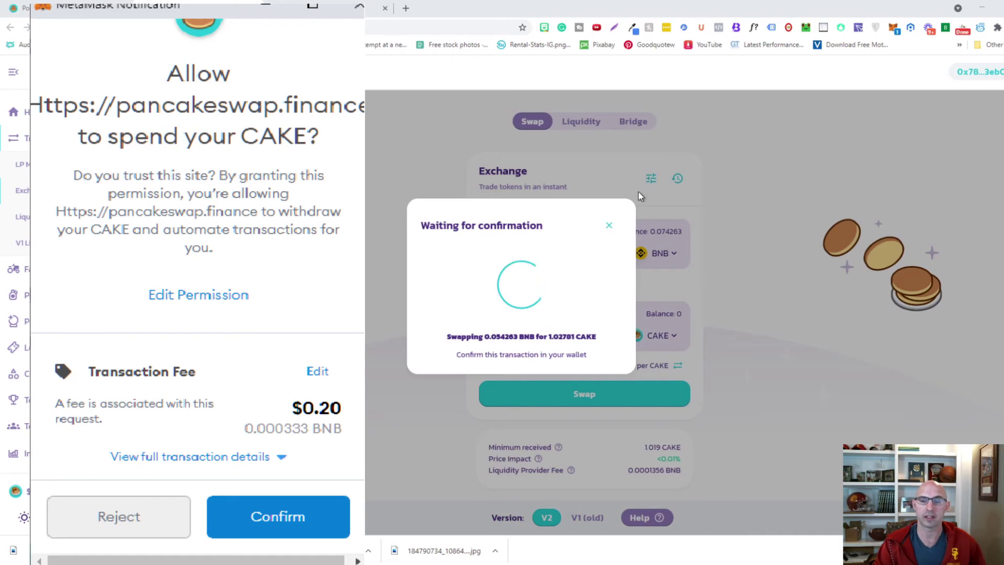
key("Return")
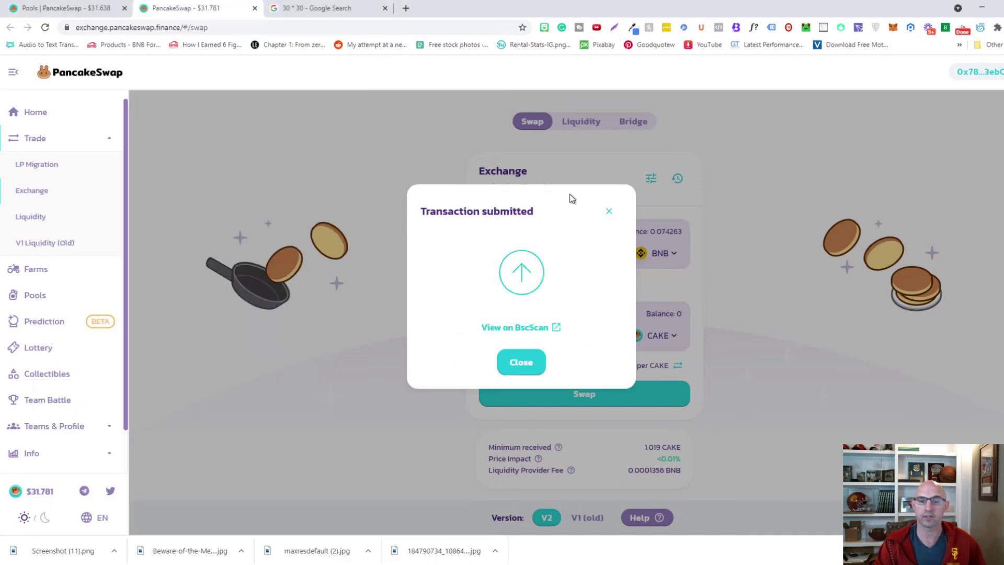
left_click(541, 330)
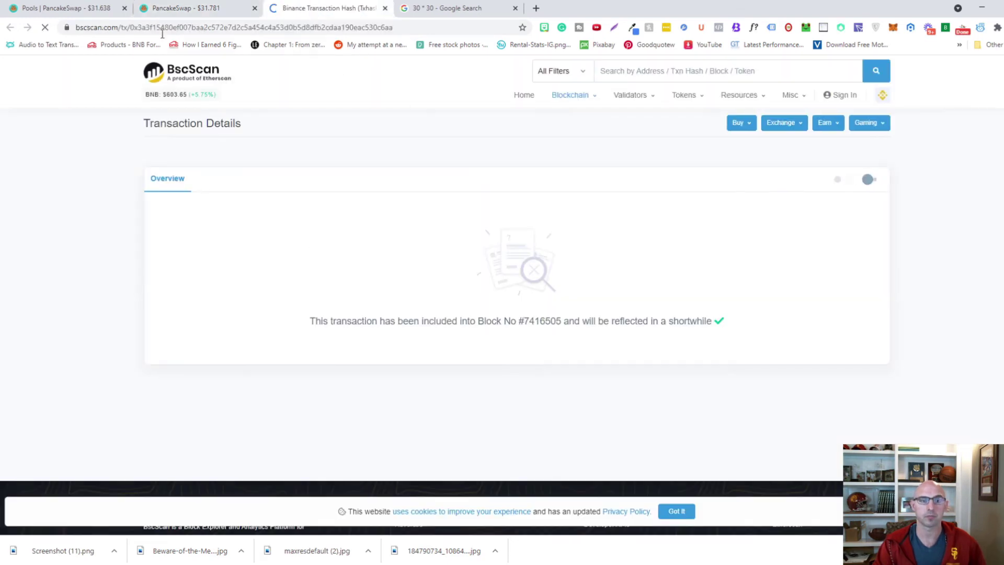
Reload BscScan until the swap shows Success, then dismiss PancakeSwap's Transaction submitted dialog.
left_click(46, 29)
left_click(46, 28)
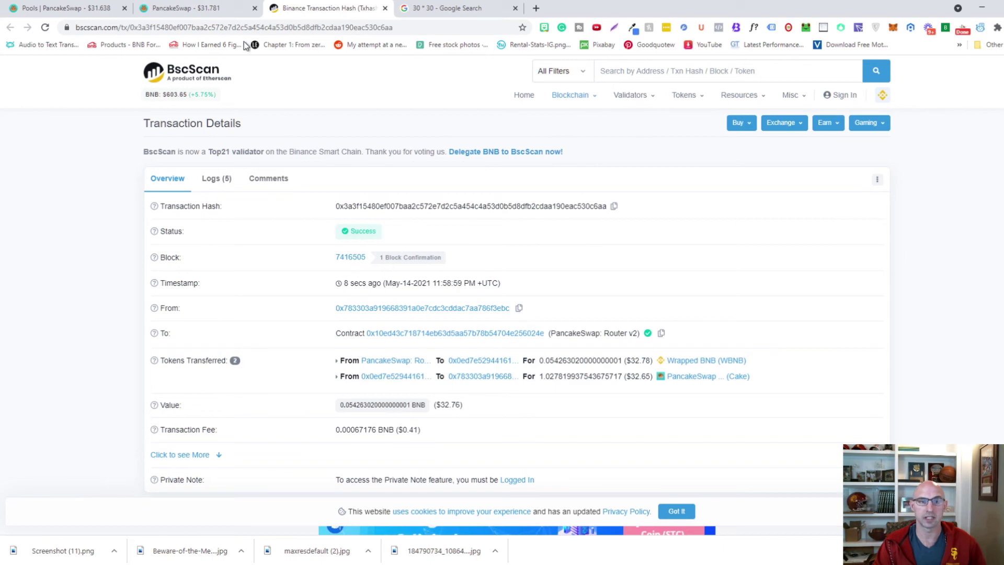
left_click(202, 4)
left_click(609, 210)
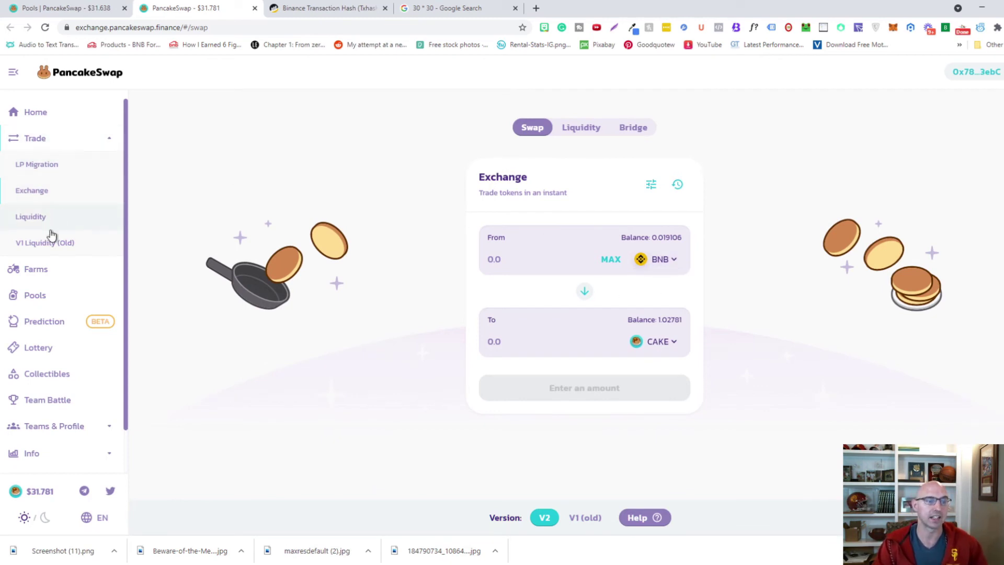
Stake the full 1.02781 CAKE balance (MAX) into the Auto CAKE pool.
left_click(54, 272)
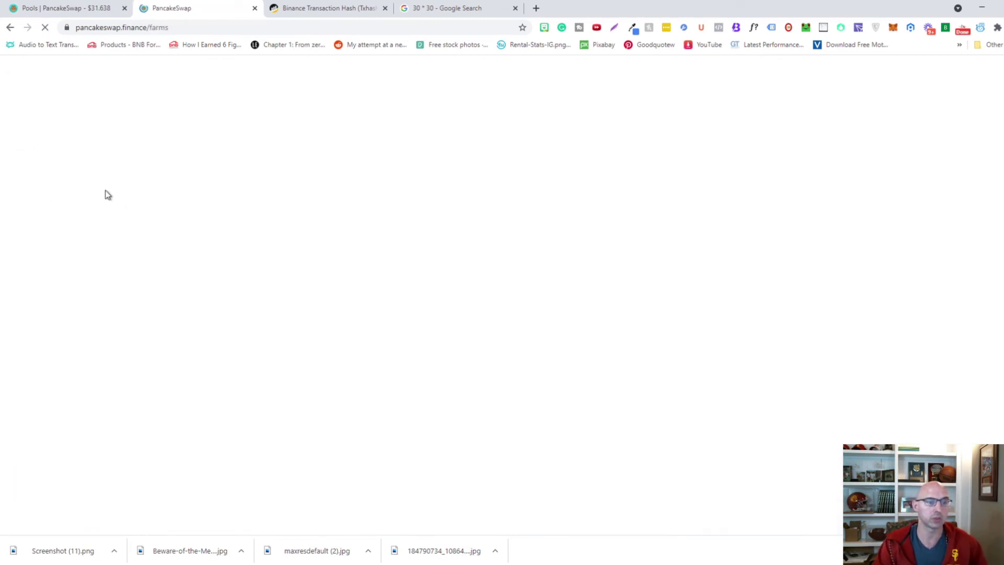
left_click(124, 180)
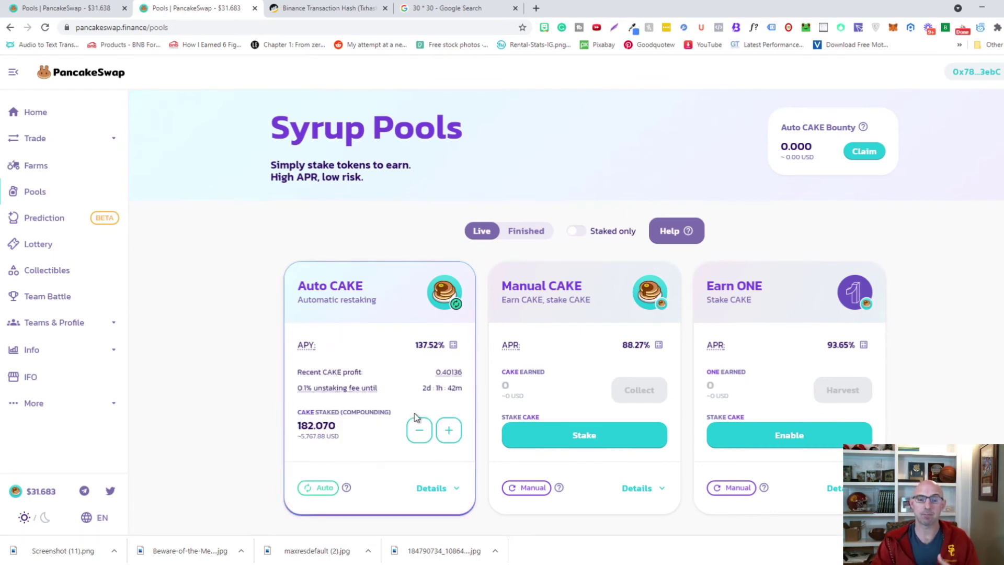
left_click(448, 431)
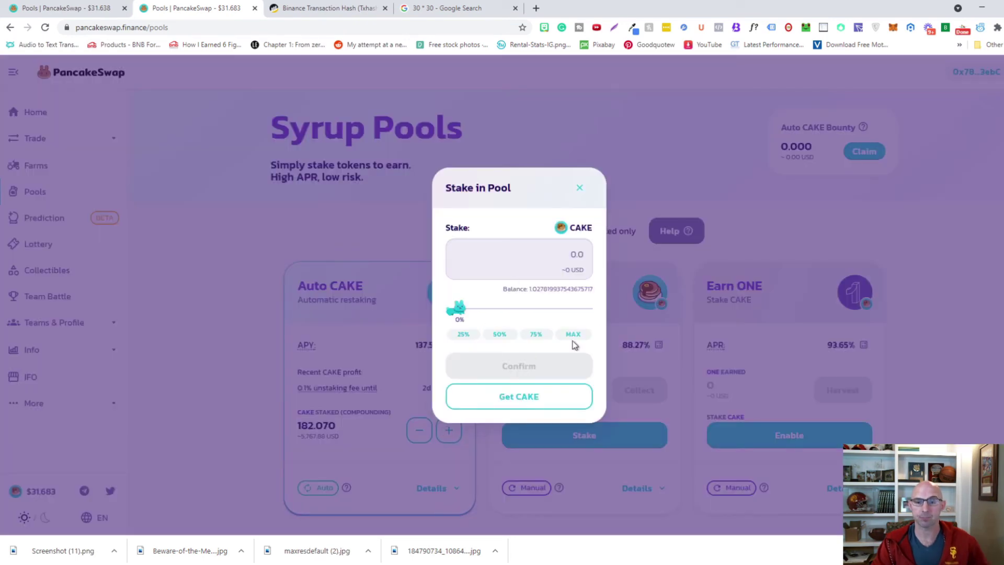
left_click(574, 336)
left_click(551, 369)
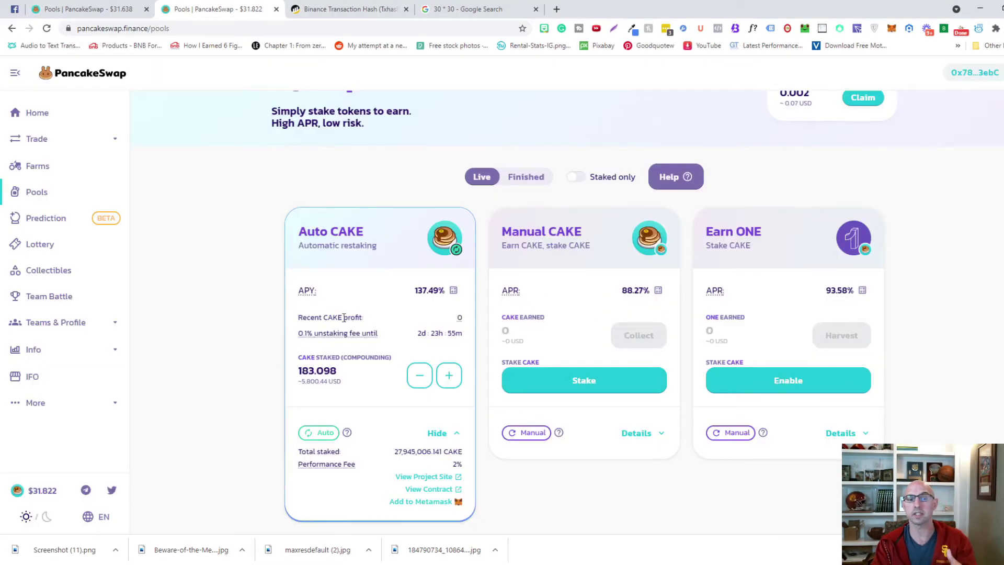
mouse_move(303, 389)
left_click_drag(302, 371, 327, 370)
left_click(310, 369)
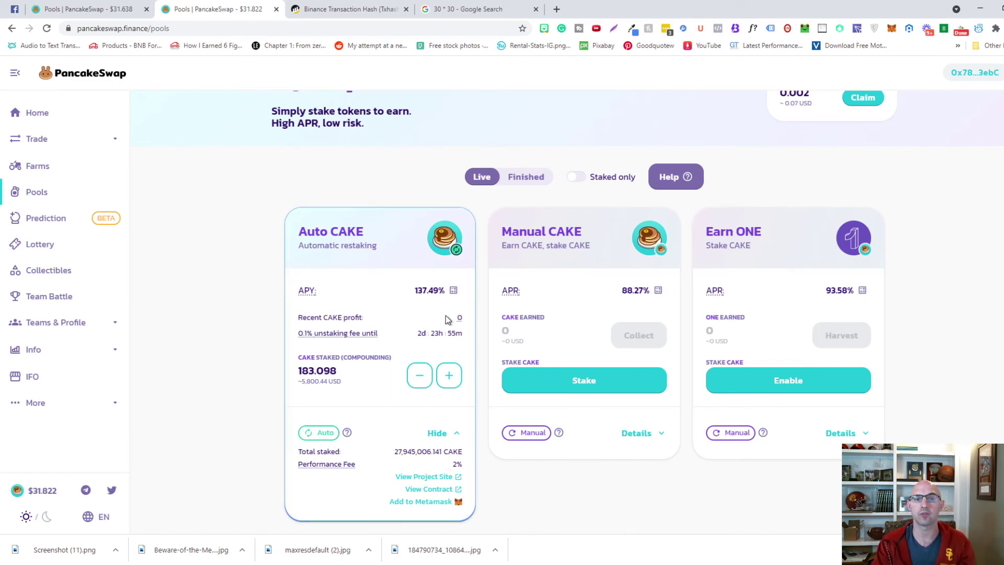
mouse_move(338, 333)
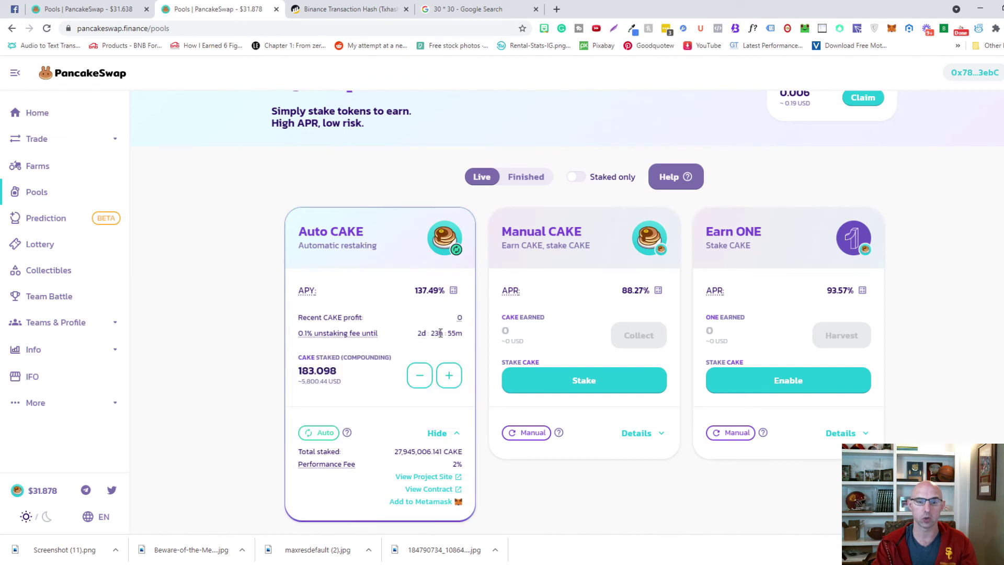
mouse_move(448, 334)
left_mouse_down()
mouse_move(467, 339)
mouse_move(439, 334)
mouse_move(462, 333)
left_mouse_up()
left_click(461, 333)
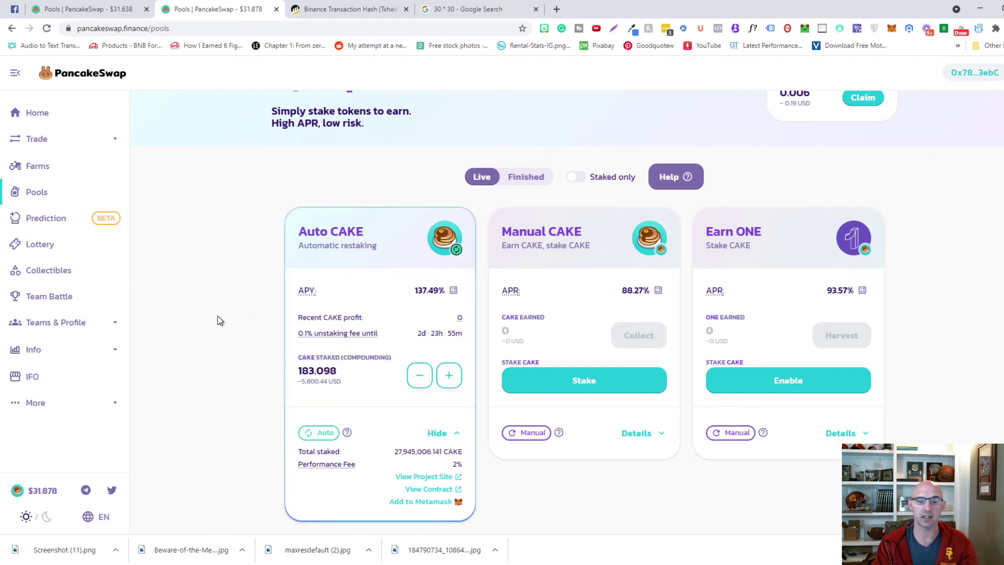